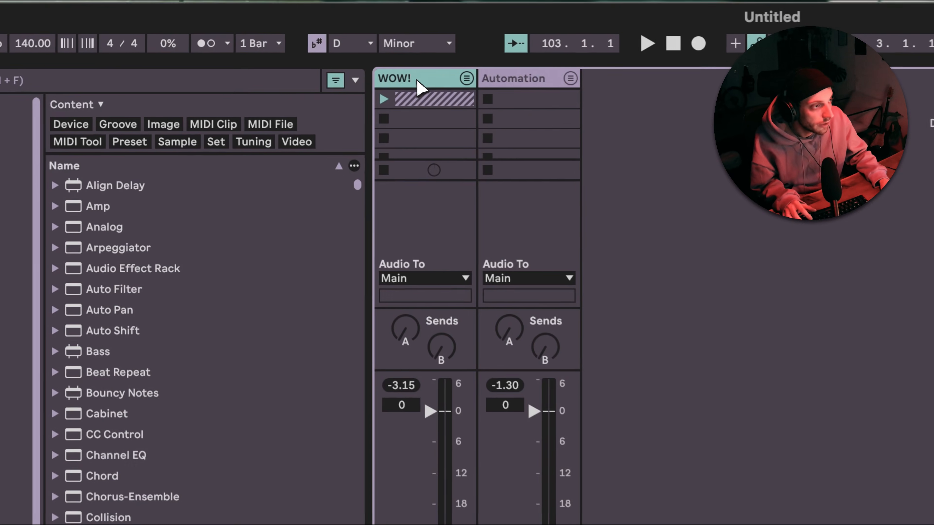
Unfold the Automation group, go through the first clip slots of its Drum Rack tracks, and select the group track.
{"action": "left_click", "coordinate": [440, 69]}
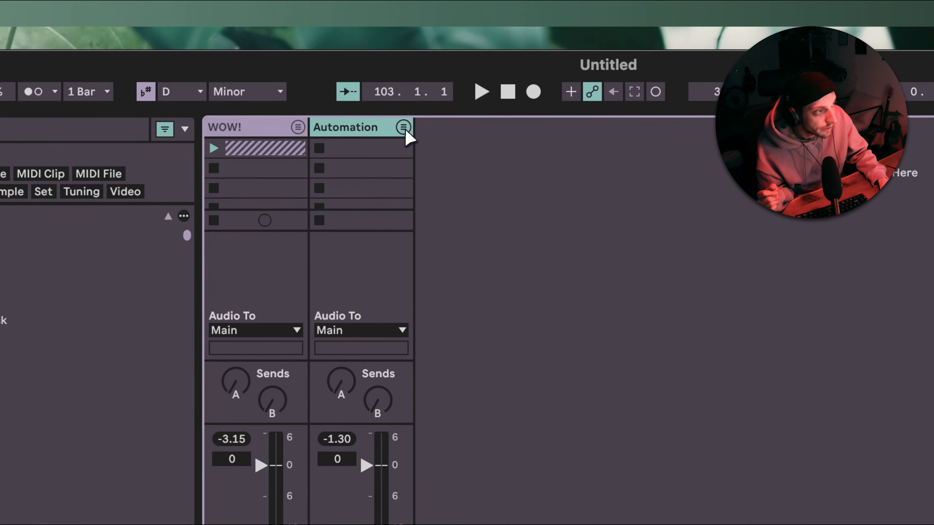
{"action": "left_click", "coordinate": [363, 63]}
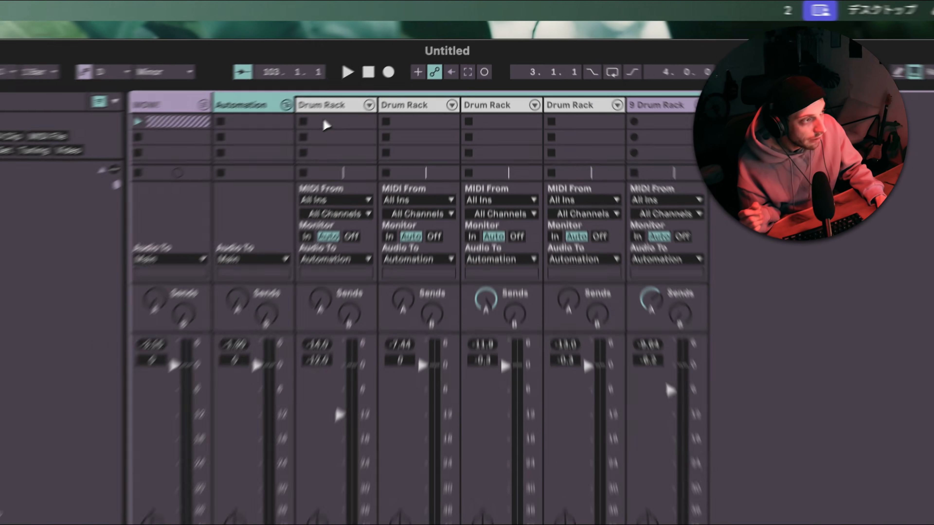
{"action": "left_click", "coordinate": [453, 156]}
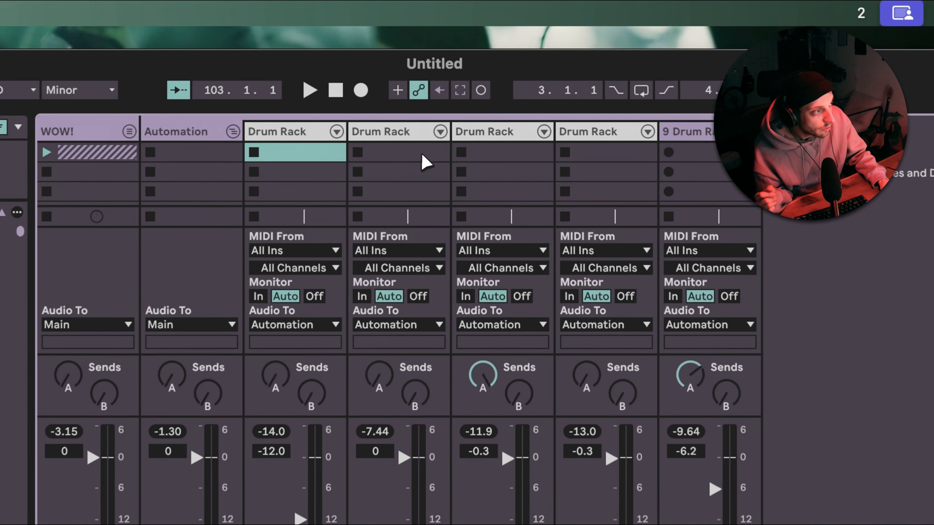
{"action": "left_click", "coordinate": [422, 154]}
{"action": "left_click", "coordinate": [503, 154]}
{"action": "left_click", "coordinate": [610, 155]}
{"action": "left_click", "coordinate": [691, 153]}
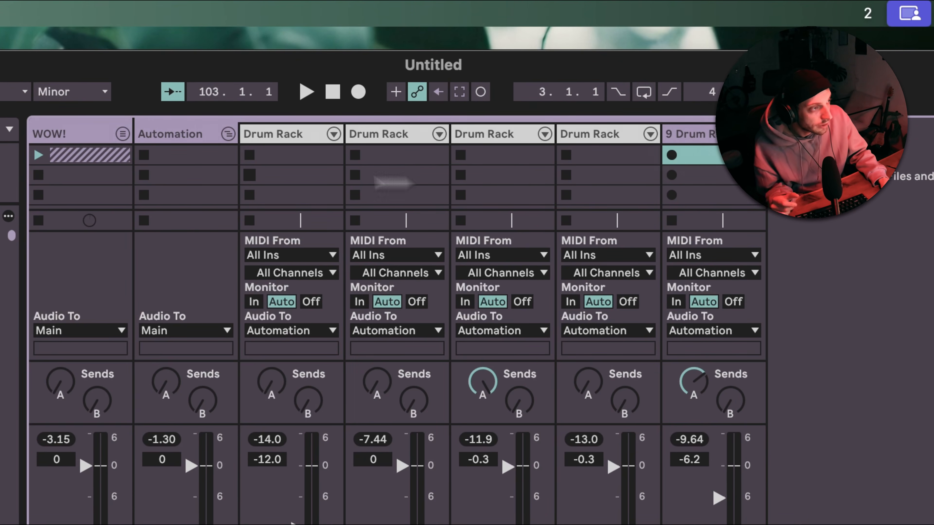
{"action": "left_click", "coordinate": [193, 137]}
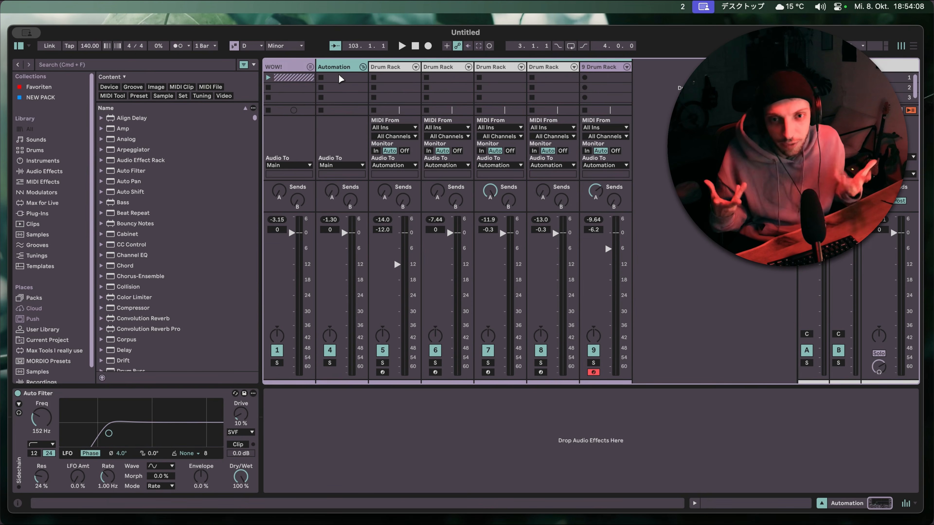
Play the set for several bars, show the first Drum Rack track's devices, and stop playback.
{"action": "key", "text": "space"}
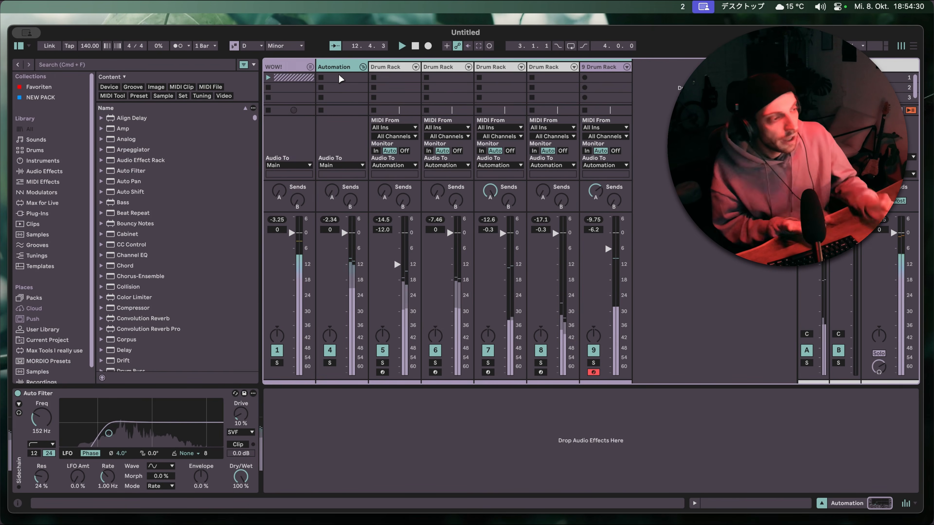
{"action": "left_click", "coordinate": [389, 70]}
{"action": "key", "text": "space"}
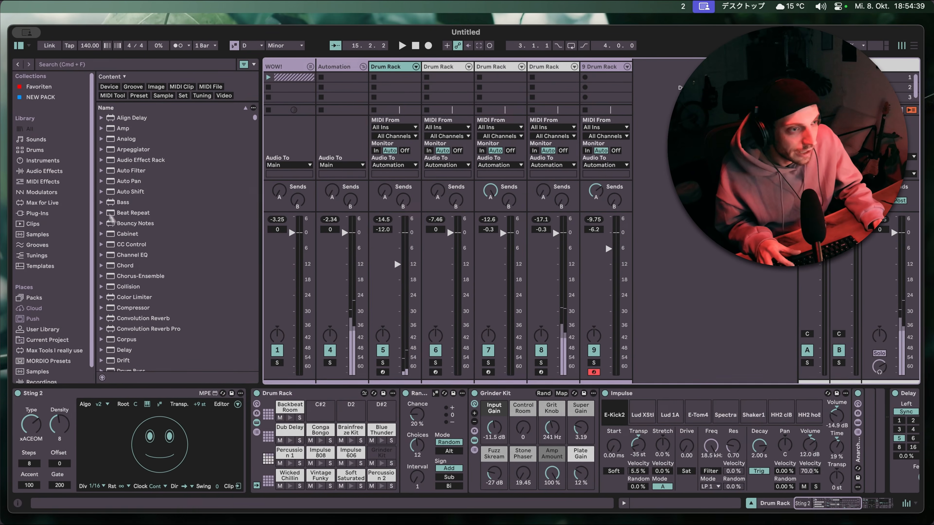
Browse the kit presets in the Drums library, audition MPE Pain Killer Kit and MPE Swang Bap Kit, and return to All.
{"action": "left_click", "coordinate": [36, 150]}
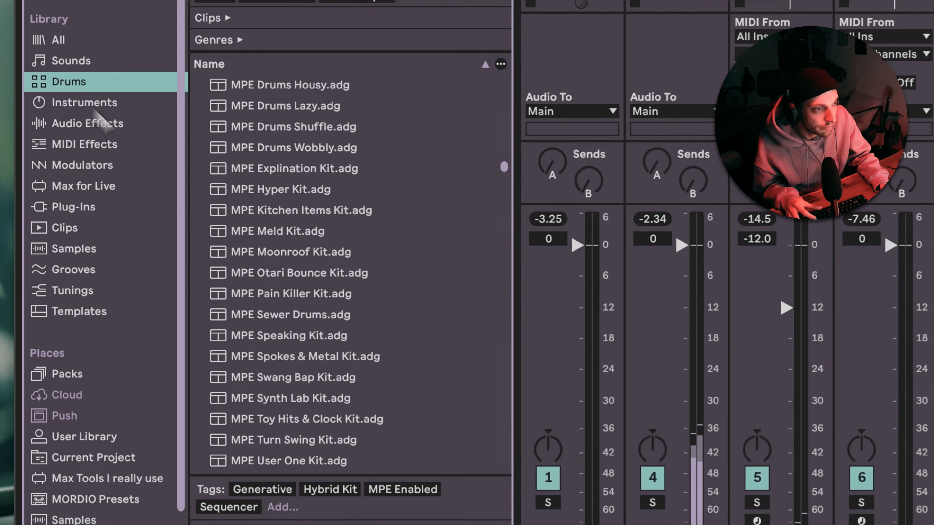
{"action": "scroll", "coordinate": [305, 272], "scroll_direction": "down", "scroll_amount": 3}
{"action": "left_click", "coordinate": [298, 172]}
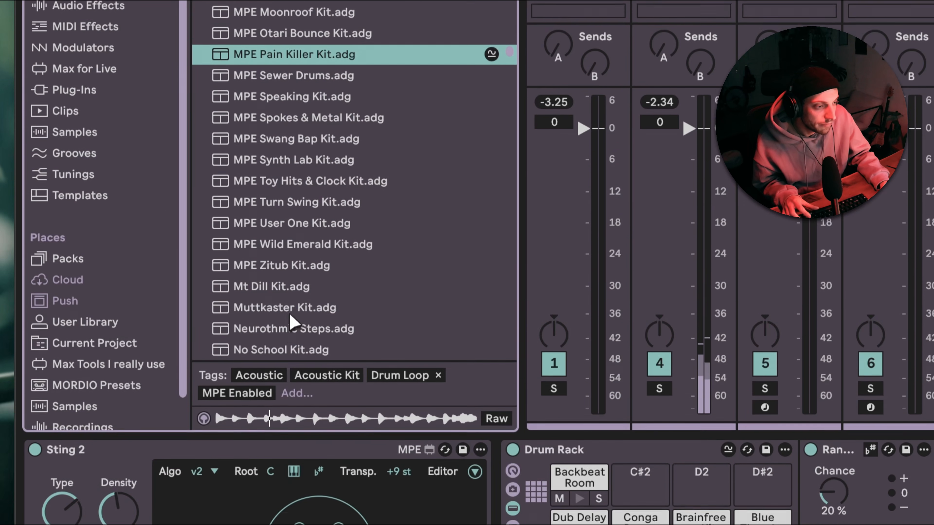
{"action": "left_click", "coordinate": [283, 431]}
{"action": "left_click", "coordinate": [282, 129]}
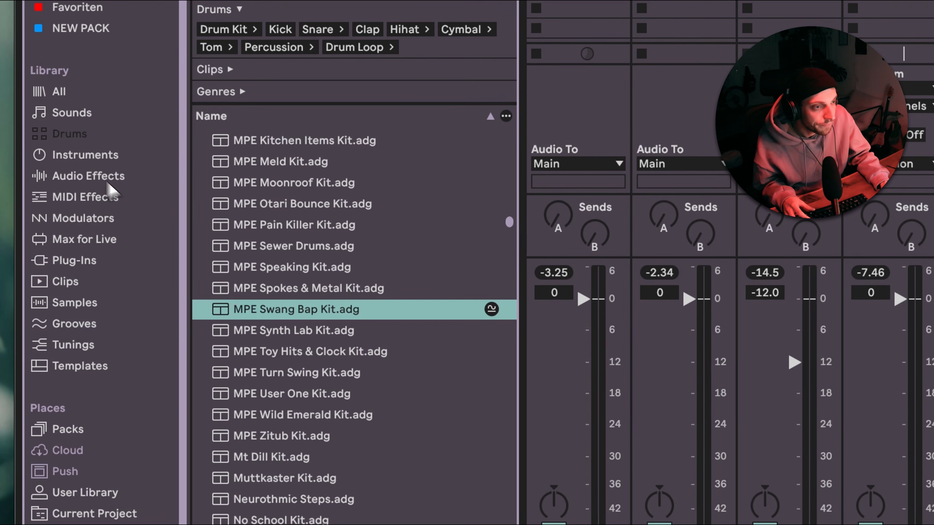
{"action": "left_click", "coordinate": [68, 94]}
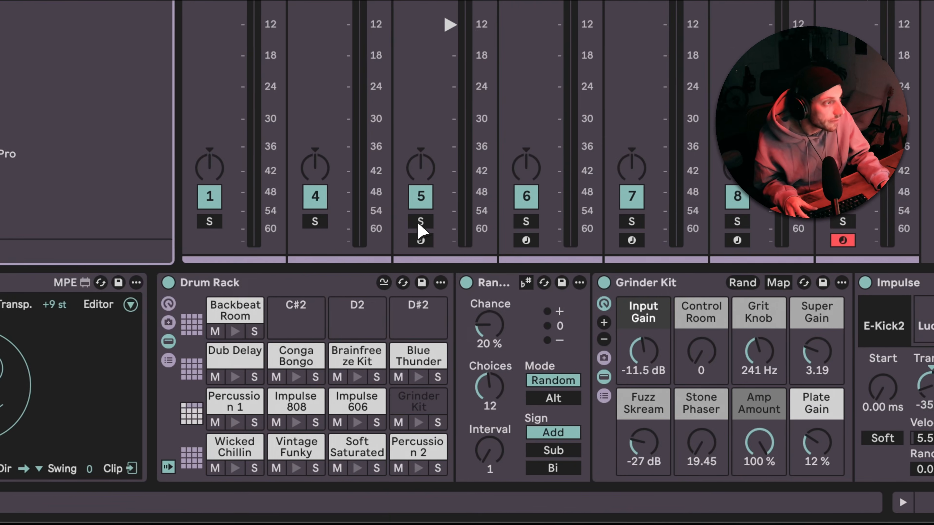
Solo the first Drum Rack track, select the Random device in its Grinder Kit chain, and start playback.
{"action": "left_click", "coordinate": [557, 222]}
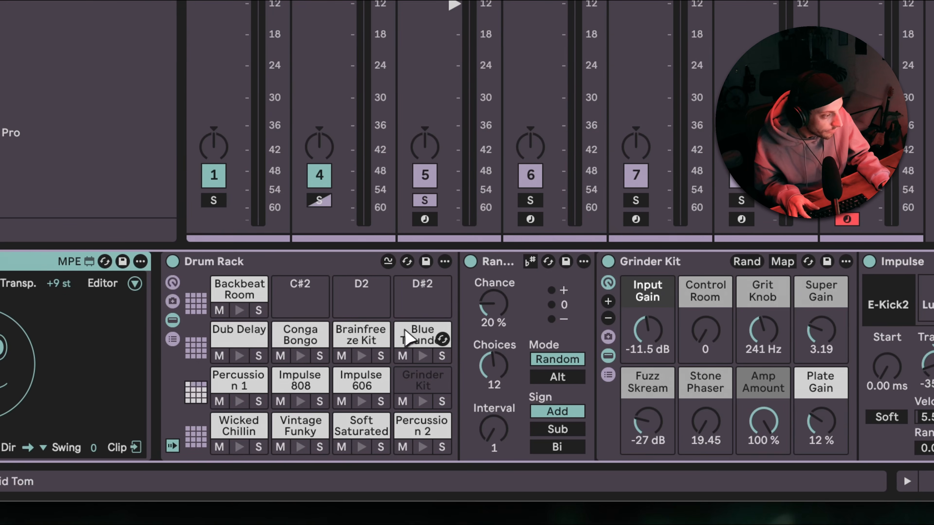
{"action": "left_click", "coordinate": [501, 262]}
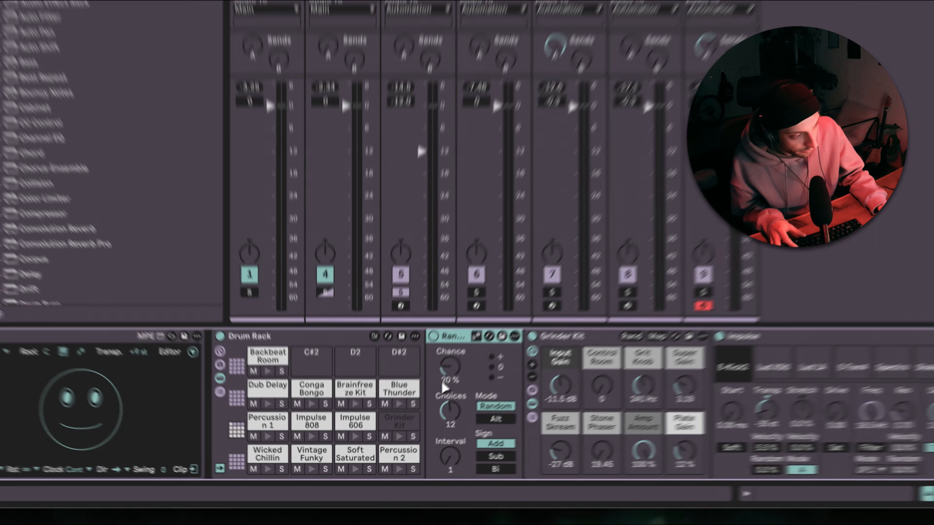
{"action": "key", "text": "space"}
Show the Impulse 808 pad's chain and examine the Delay and Phaser-Flanger on the first Drum Rack track.
{"action": "scroll", "coordinate": [342, 444], "scroll_direction": "right", "scroll_amount": 2}
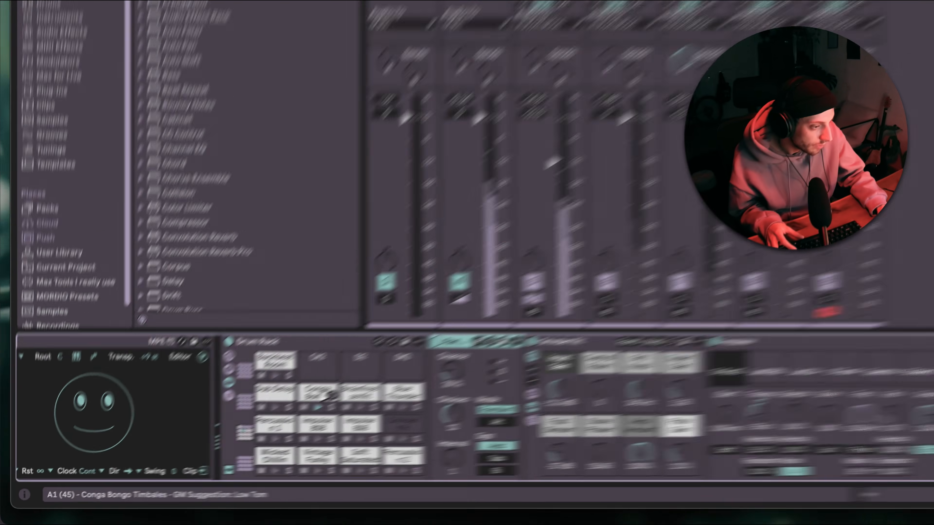
{"action": "left_click", "coordinate": [229, 431]}
{"action": "left_click", "coordinate": [452, 381]}
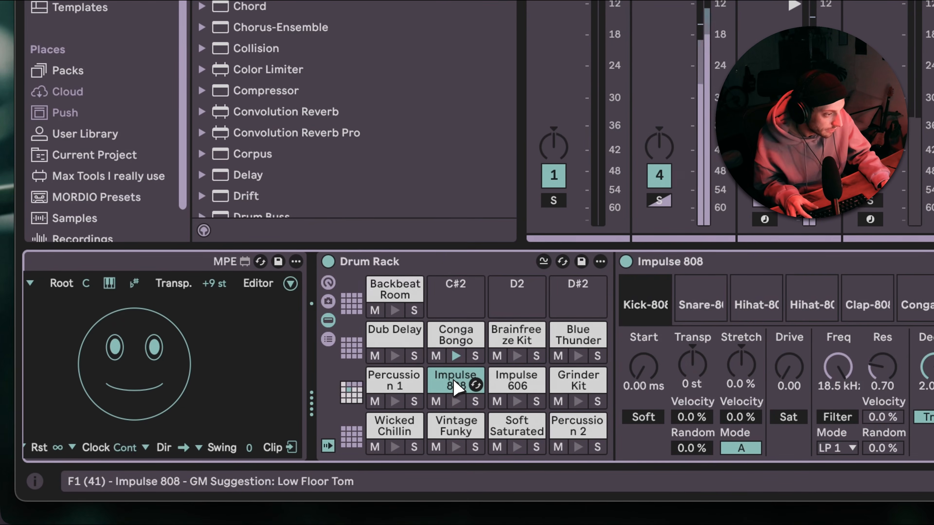
{"action": "left_click", "coordinate": [403, 261]}
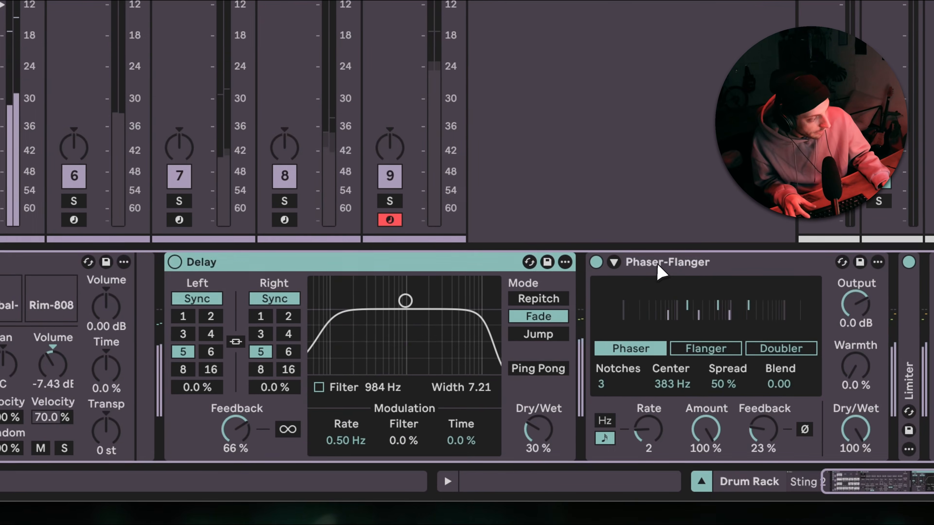
{"action": "left_click", "coordinate": [661, 269]}
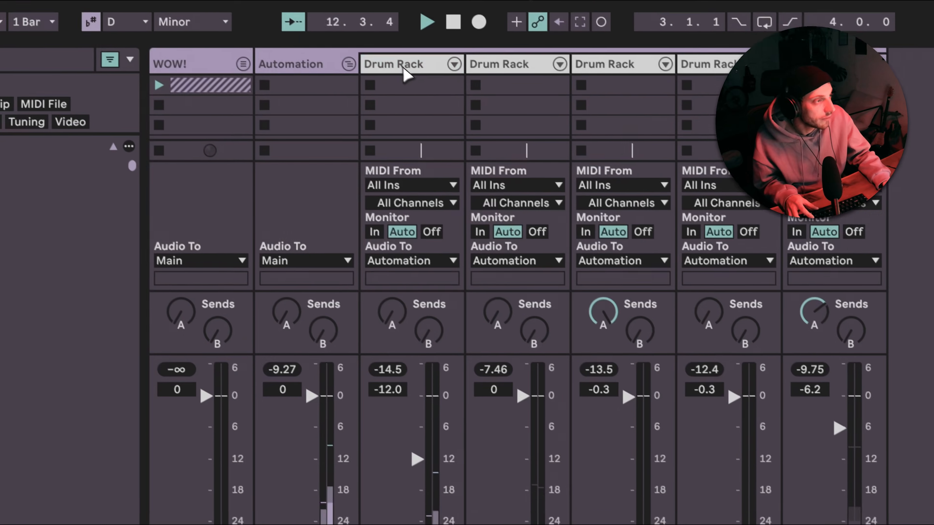
{"action": "left_click", "coordinate": [404, 68]}
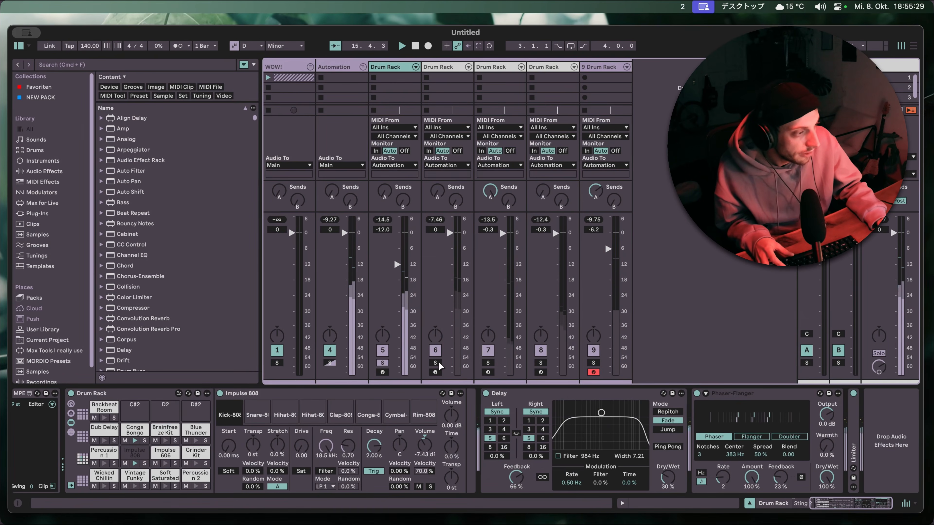
Solo the second Drum Rack track and examine its device chain from Sting 2 through to Corpus.
{"action": "left_click", "coordinate": [449, 68]}
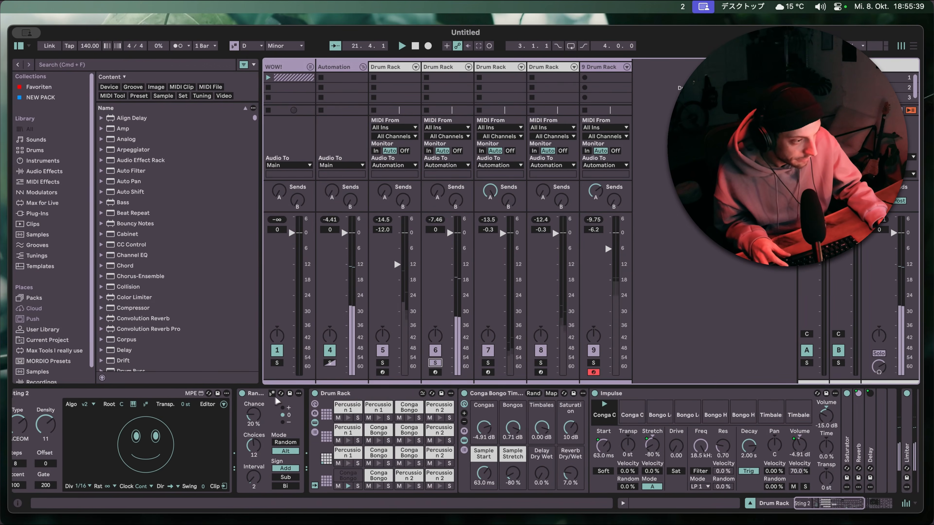
{"action": "scroll", "coordinate": [193, 439], "scroll_direction": "left", "scroll_amount": 2}
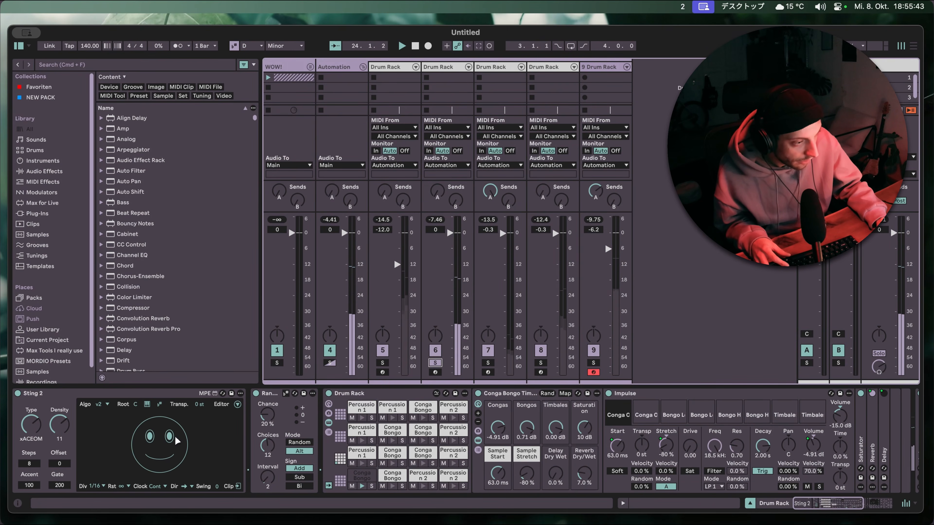
{"action": "scroll", "coordinate": [281, 450], "scroll_direction": "right", "scroll_amount": 2}
{"action": "scroll", "coordinate": [281, 449], "scroll_direction": "right", "scroll_amount": 5}
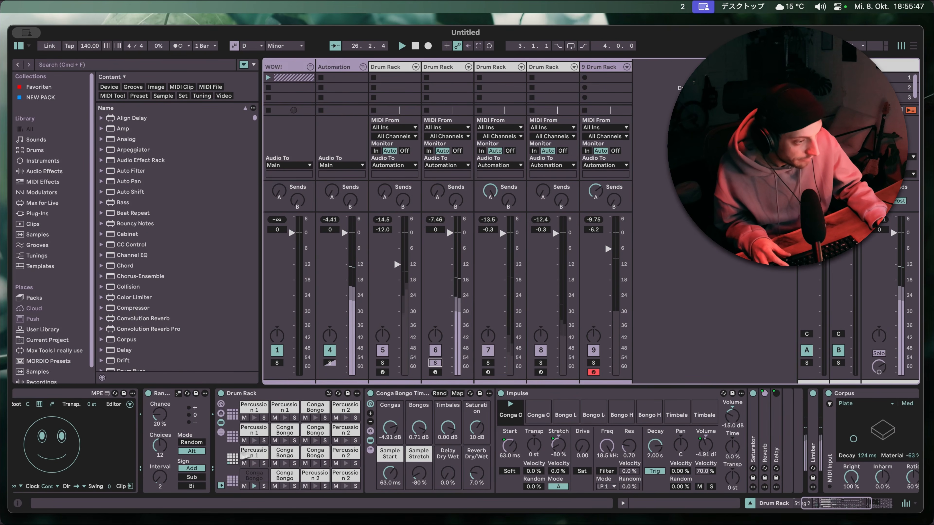
{"action": "scroll", "coordinate": [139, 463], "scroll_direction": "left", "scroll_amount": 5}
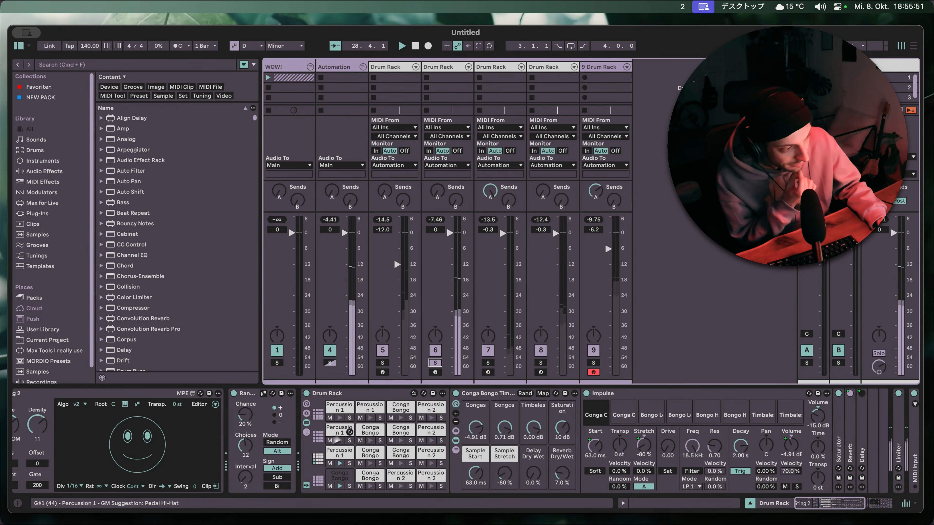
{"action": "scroll", "coordinate": [305, 445], "scroll_direction": "right", "scroll_amount": 10}
{"action": "scroll", "coordinate": [304, 445], "scroll_direction": "right", "scroll_amount": 8}
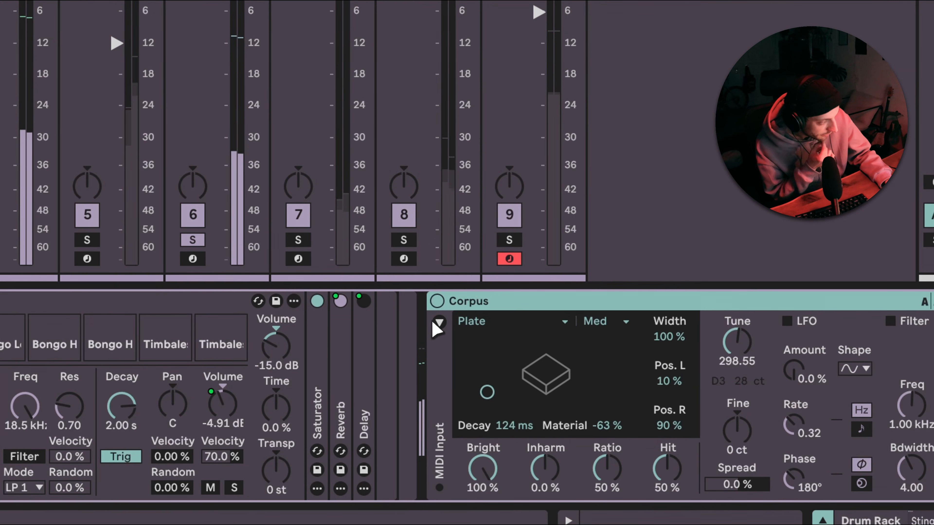
{"action": "left_click", "coordinate": [437, 301]}
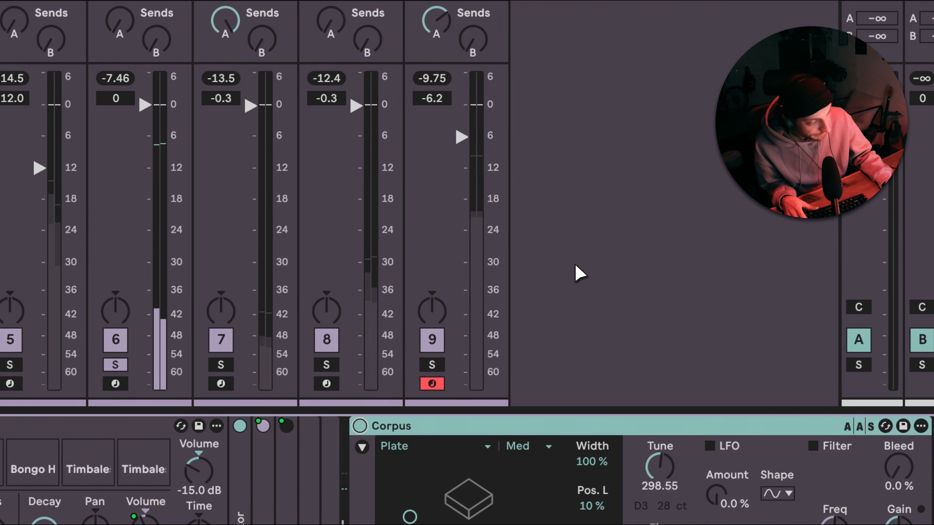
Show the devices of the Paper Mirage and Oxygen Depravation pads in the third Drum Rack track.
{"action": "left_click", "coordinate": [576, 266]}
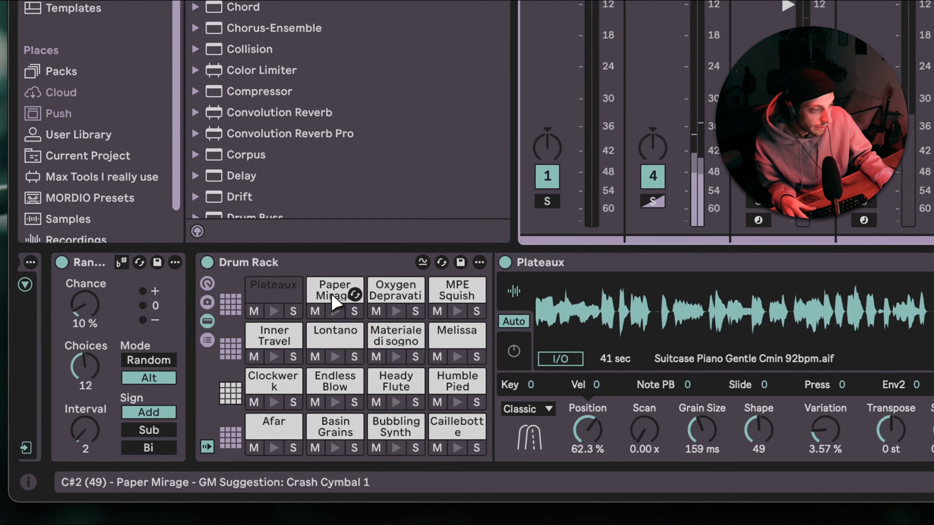
{"action": "left_click", "coordinate": [335, 294]}
{"action": "left_click", "coordinate": [397, 291]}
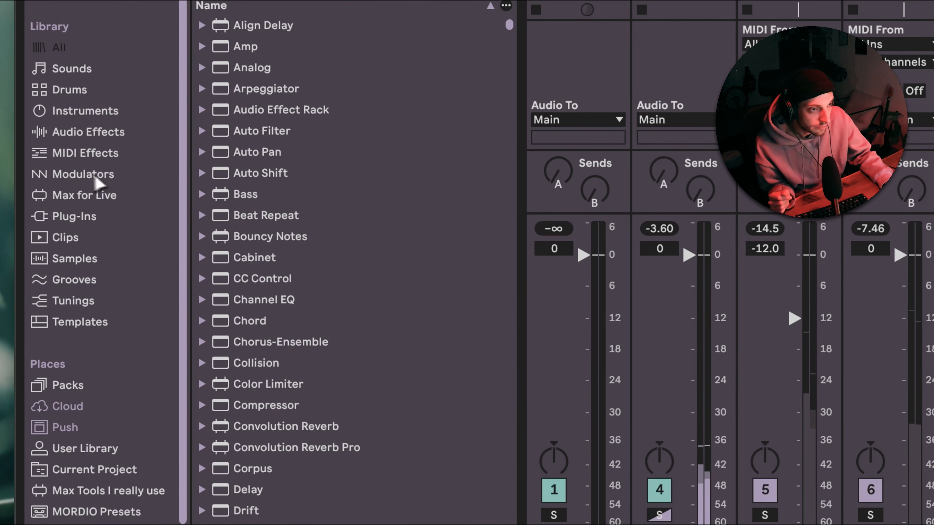
Look through the Granulator III presets in the Instruments library, collapsing and re-expanding the list.
{"action": "left_click", "coordinate": [88, 111]}
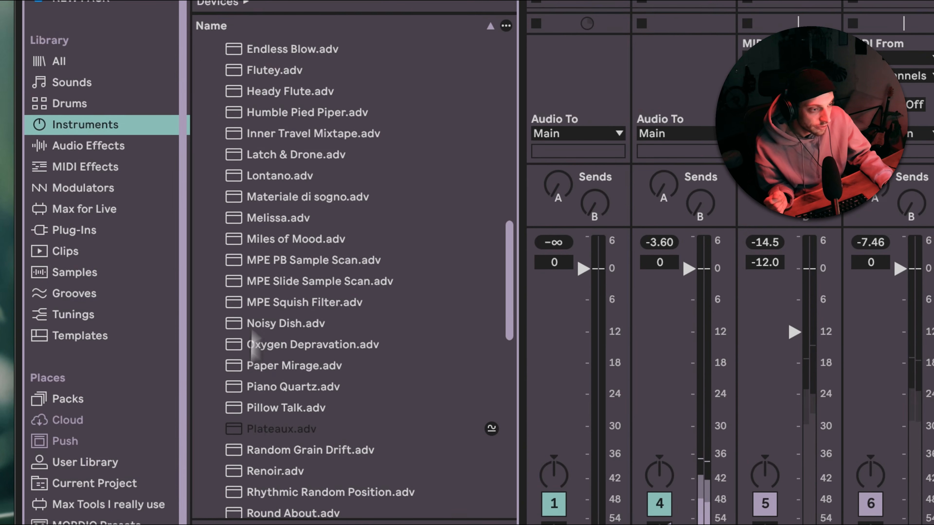
{"action": "scroll", "coordinate": [269, 214], "scroll_direction": "up", "scroll_amount": 3}
{"action": "scroll", "coordinate": [265, 214], "scroll_direction": "up", "scroll_amount": 5}
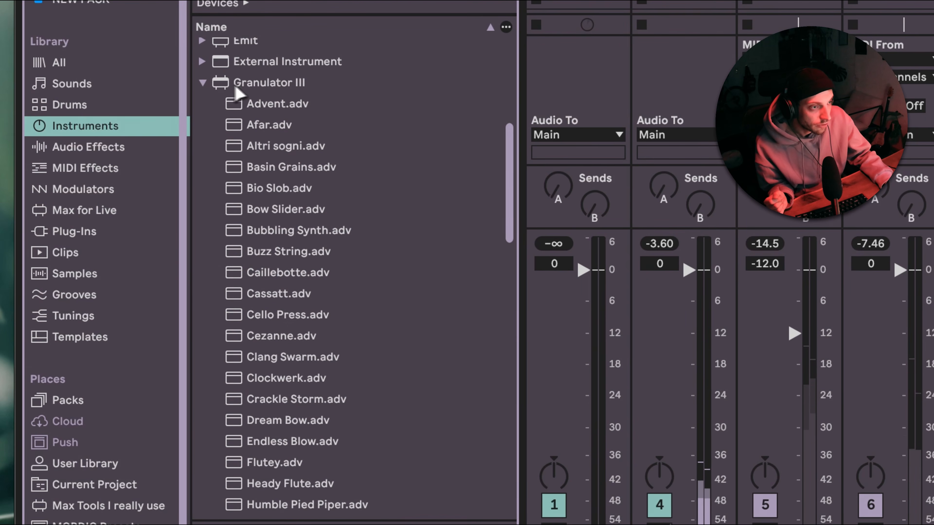
{"action": "left_click", "coordinate": [201, 84]}
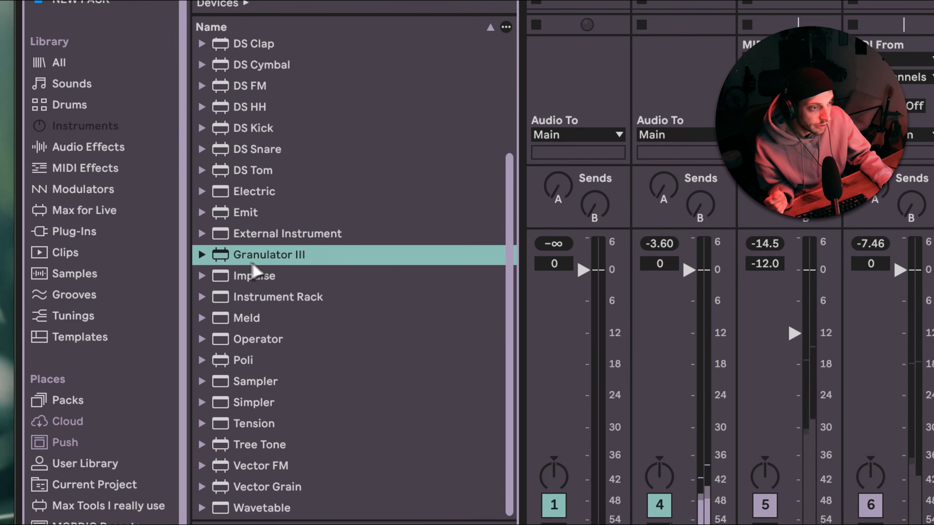
{"action": "left_click", "coordinate": [202, 254]}
{"action": "scroll", "coordinate": [253, 346], "scroll_direction": "down", "scroll_amount": 8}
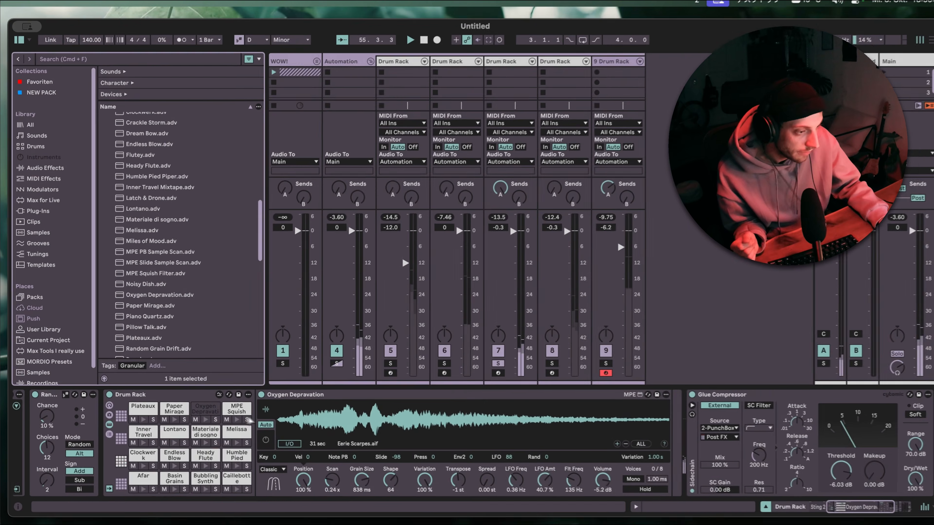
Examine the third Drum Rack track's device chain from Sting 2 and Random through to the effects.
{"action": "scroll", "coordinate": [189, 452], "scroll_direction": "left", "scroll_amount": 5}
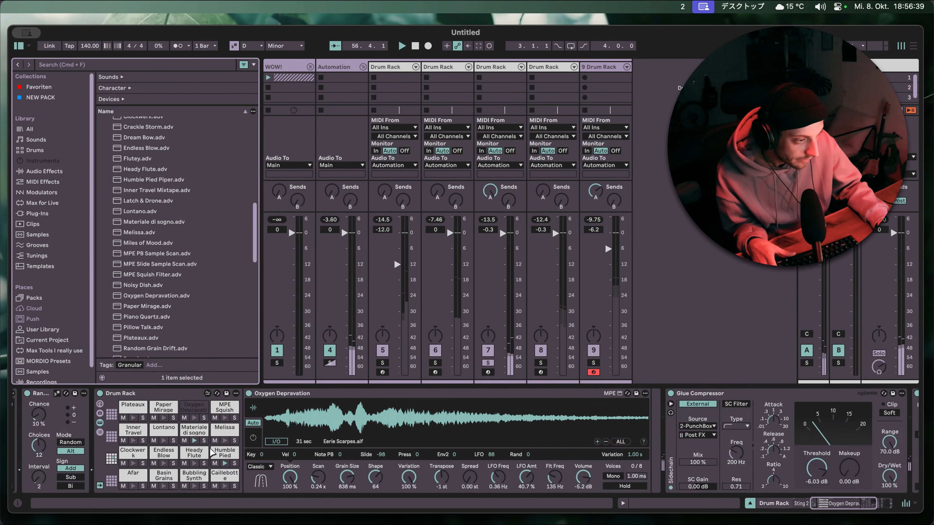
{"action": "scroll", "coordinate": [189, 452], "scroll_direction": "left", "scroll_amount": 4}
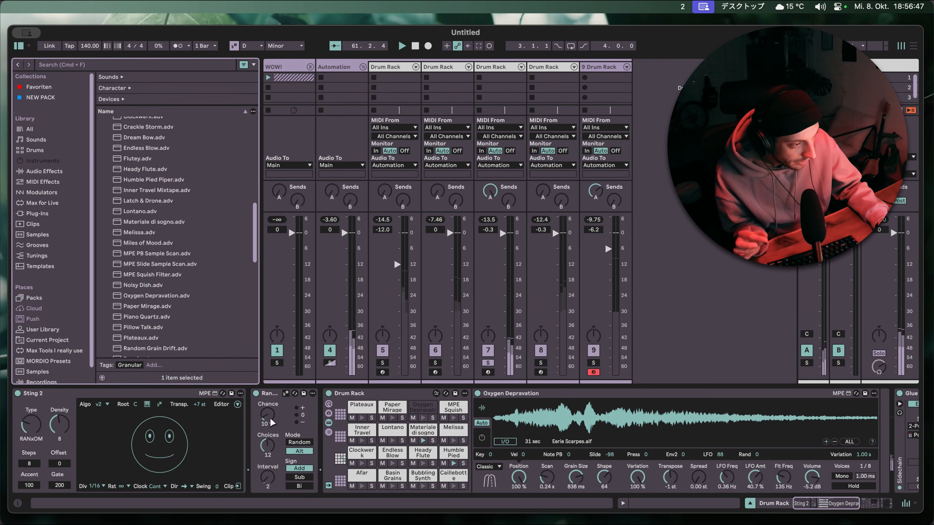
{"action": "scroll", "coordinate": [378, 467], "scroll_direction": "right", "scroll_amount": 2}
{"action": "scroll", "coordinate": [331, 453], "scroll_direction": "right", "scroll_amount": 12}
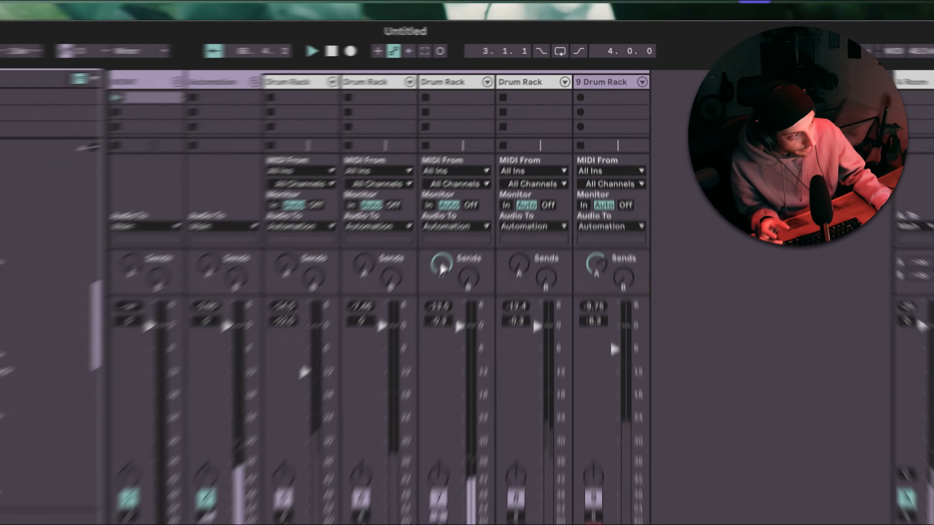
Lower send A on the third Drum Rack track and turn it back up to maximum.
{"action": "double_click", "coordinate": [489, 194]}
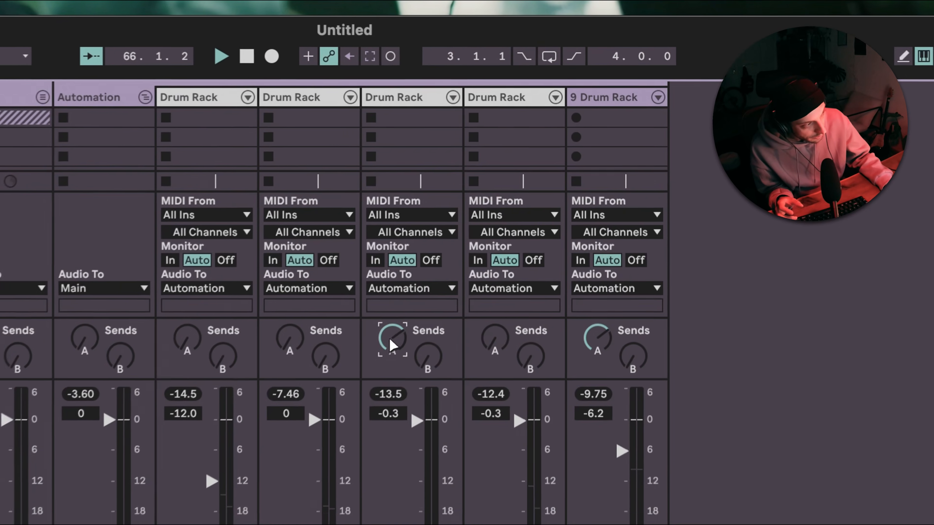
{"action": "left_click_drag", "start_coordinate": [386, 357], "coordinate": [386, 351]}
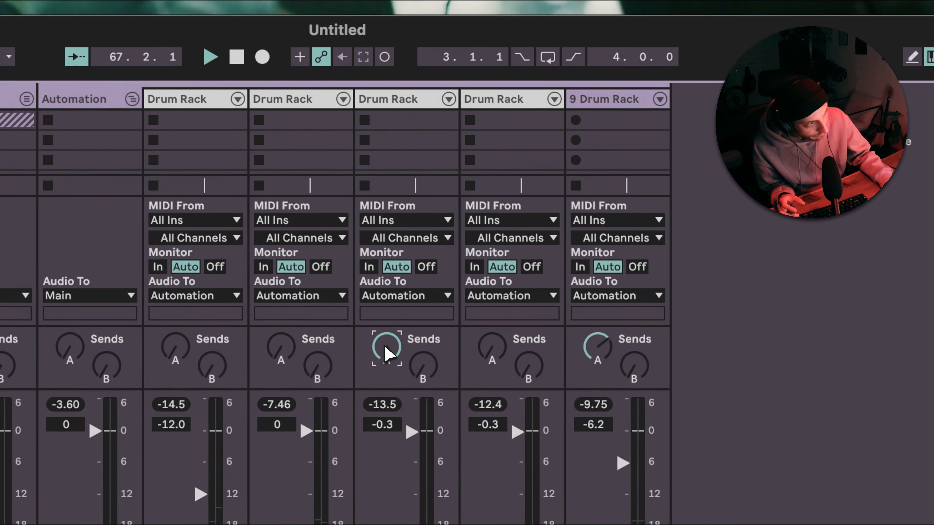
Solo the fourth Drum Rack track and look through its device chain, briefly unfolding the Auto Filter.
{"action": "left_click", "coordinate": [495, 105]}
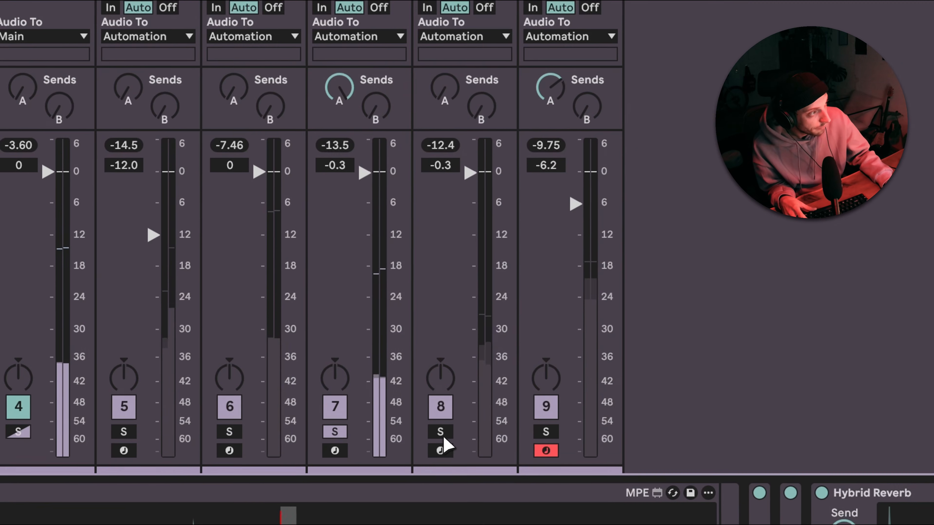
{"action": "left_click", "coordinate": [439, 427]}
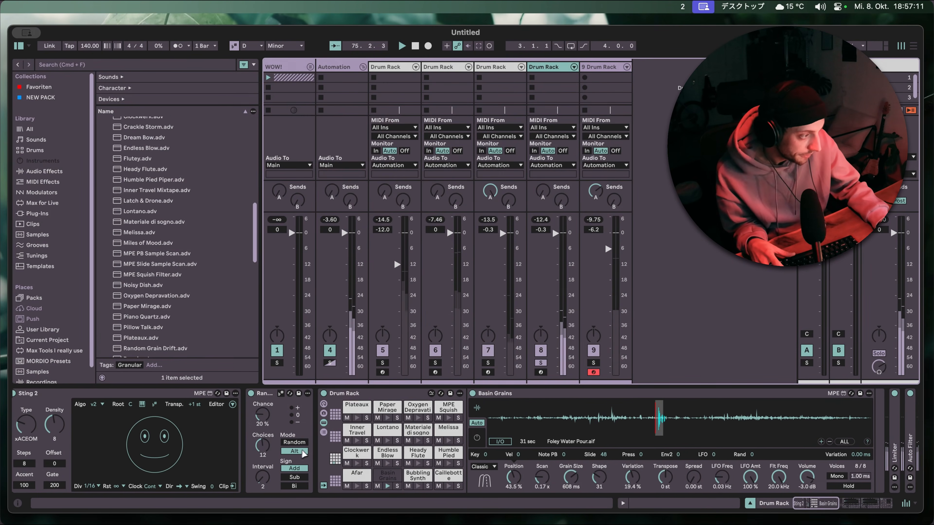
{"action": "scroll", "coordinate": [305, 451], "scroll_direction": "right", "scroll_amount": 2}
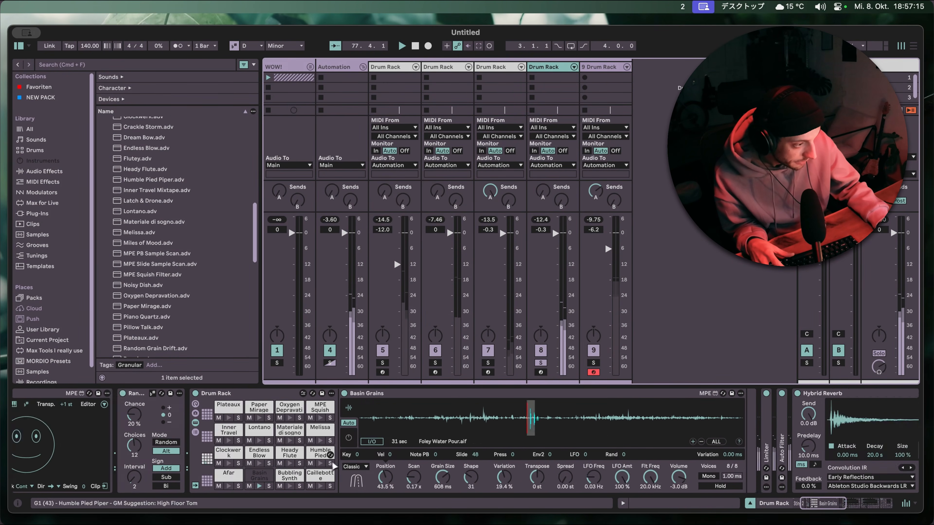
{"action": "scroll", "coordinate": [363, 456], "scroll_direction": "right", "scroll_amount": 10}
{"action": "scroll", "coordinate": [363, 456], "scroll_direction": "right", "scroll_amount": 7}
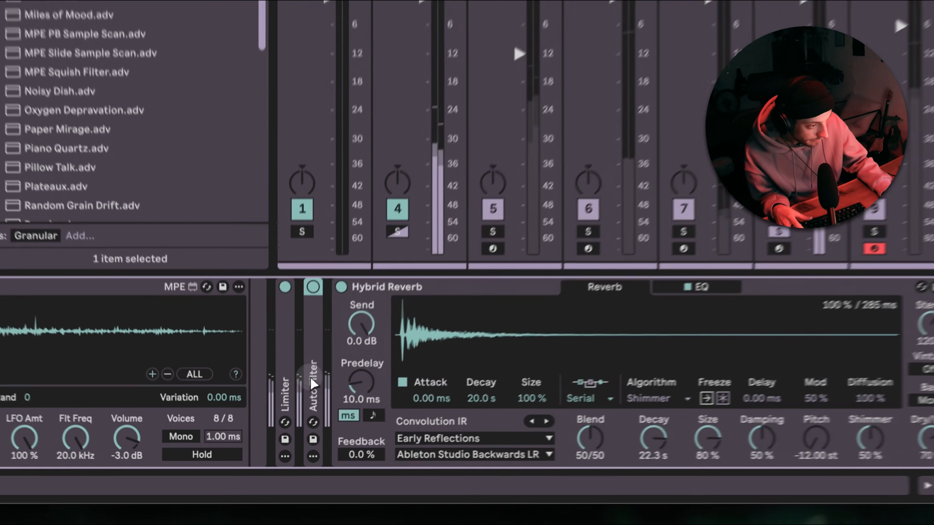
{"action": "double_click", "coordinate": [283, 448]}
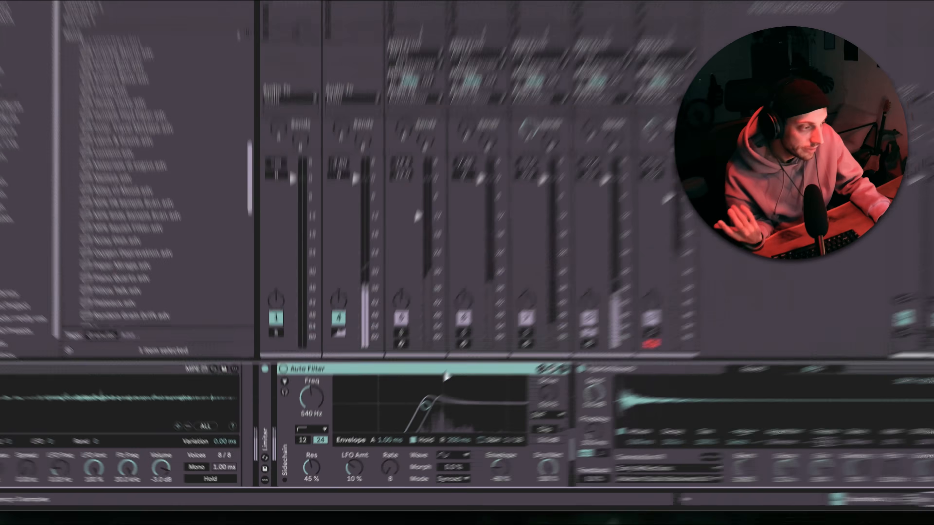
{"action": "double_click", "coordinate": [417, 394]}
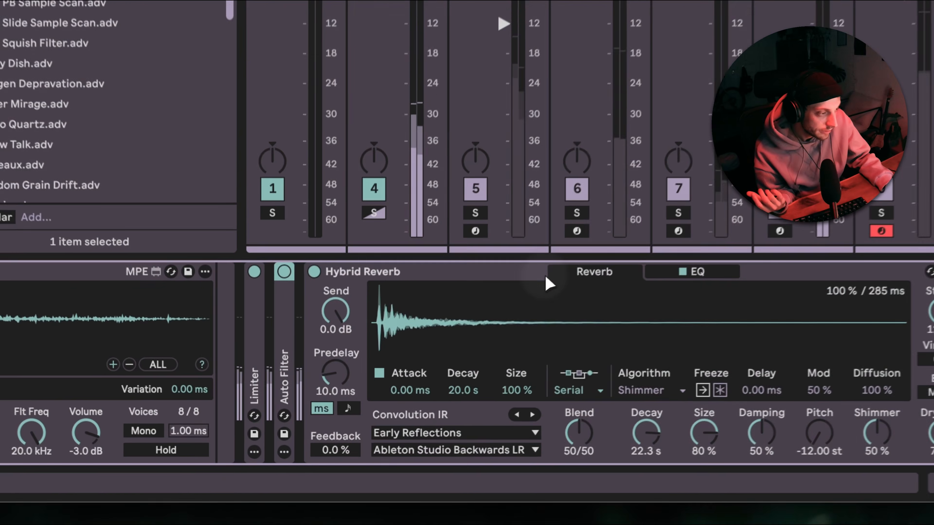
Examine the first Hybrid Reverb's Dry/Wet and Decay settings and check the algorithm choices, keeping Shimmer.
{"action": "scroll", "coordinate": [331, 424], "scroll_direction": "right", "scroll_amount": 3}
{"action": "scroll", "coordinate": [372, 333], "scroll_direction": "right", "scroll_amount": 3}
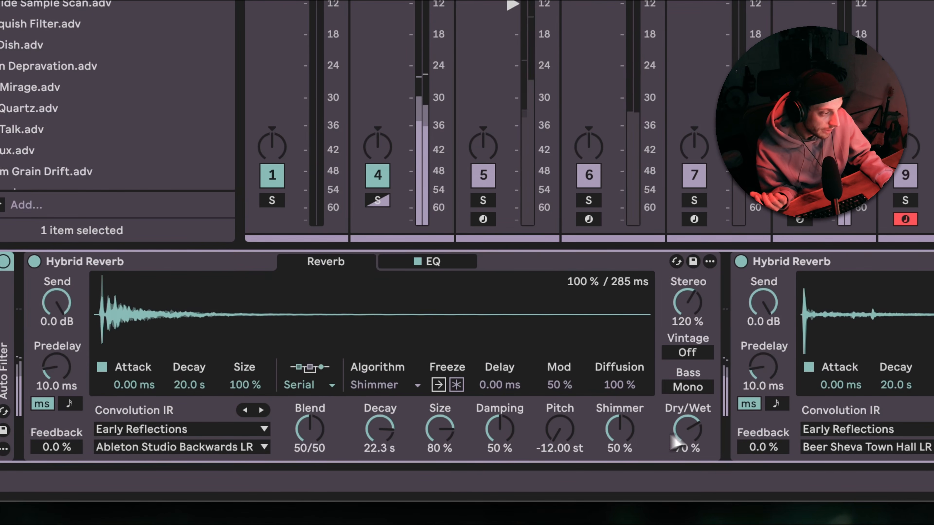
{"action": "left_click", "coordinate": [693, 428]}
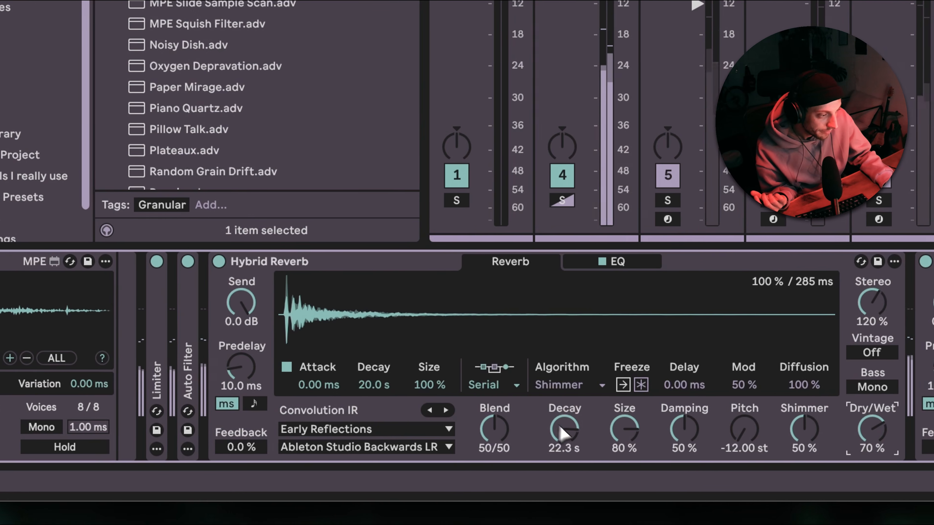
{"action": "left_click", "coordinate": [379, 430]}
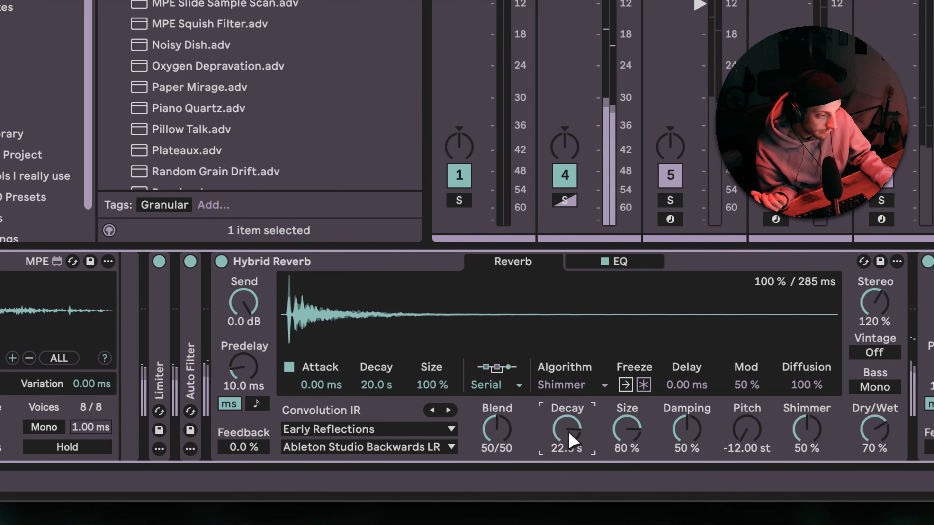
{"action": "scroll", "coordinate": [485, 402], "scroll_direction": "right", "scroll_amount": 3}
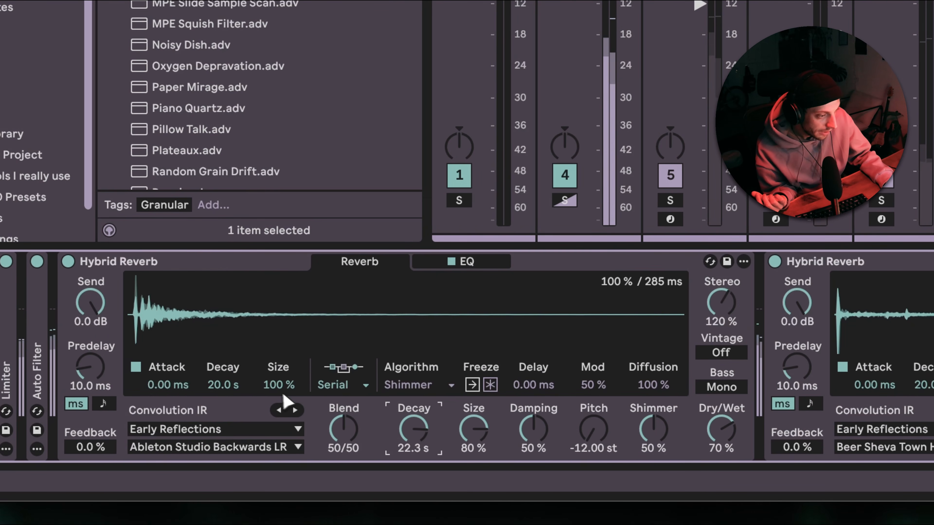
{"action": "left_click", "coordinate": [411, 390]}
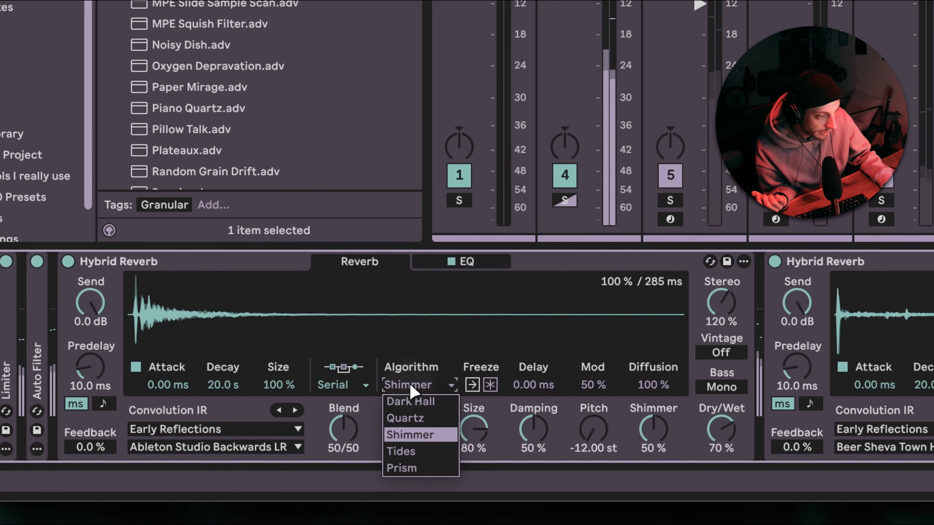
{"action": "left_click", "coordinate": [410, 439]}
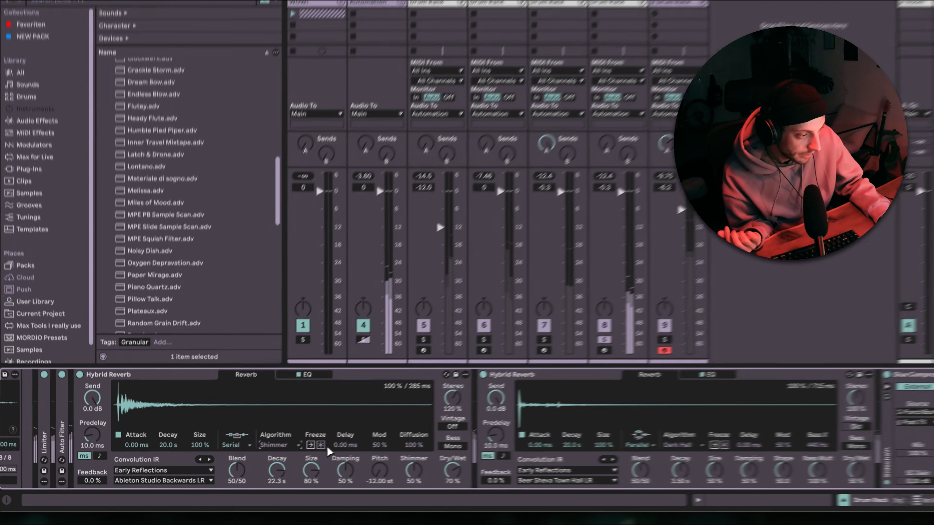
Turn the second Hybrid Reverb on the fourth Drum Rack track back on.
{"action": "scroll", "coordinate": [502, 392], "scroll_direction": "right", "scroll_amount": 6}
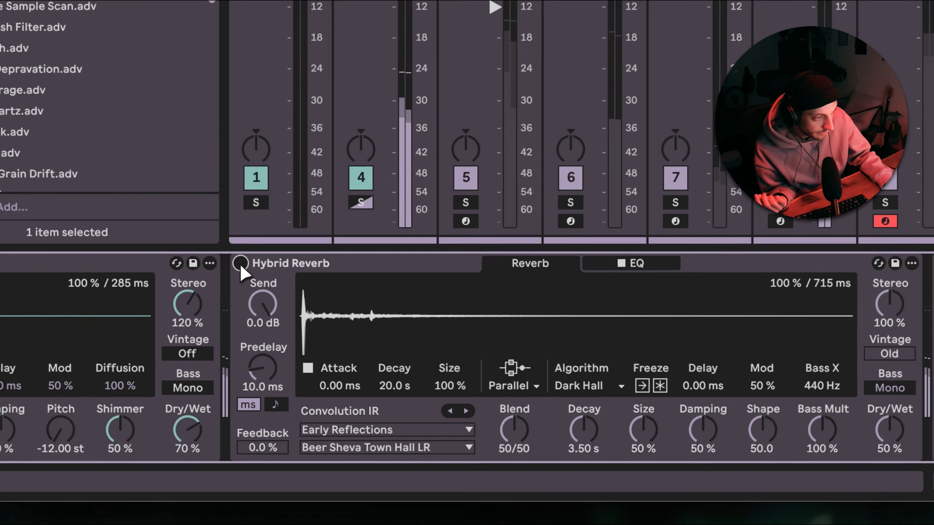
{"action": "left_click", "coordinate": [241, 263]}
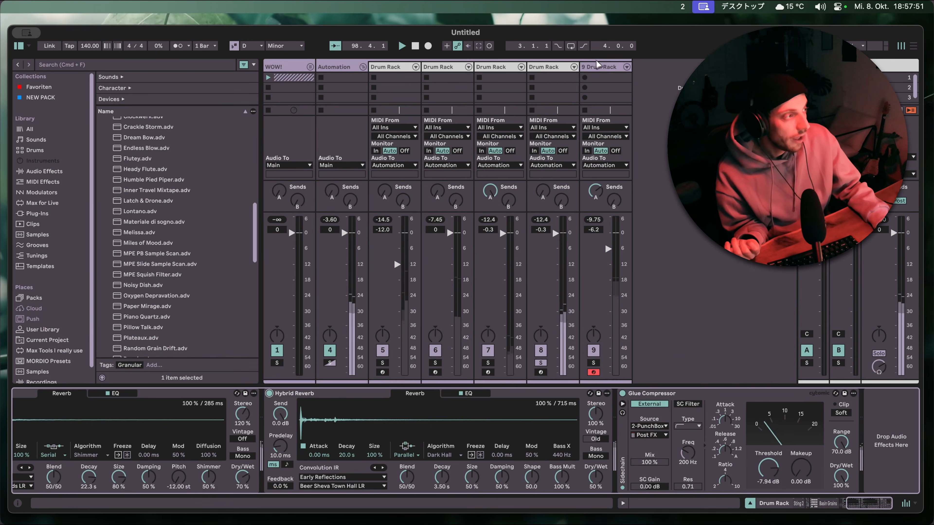
Select the fifth Drum Rack track and solo it.
{"action": "left_click", "coordinate": [601, 68]}
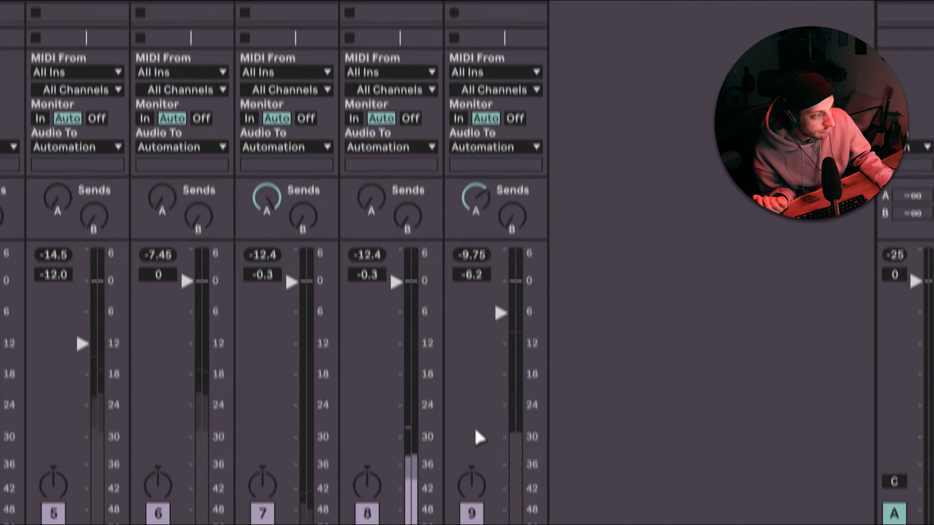
{"action": "left_click", "coordinate": [594, 363]}
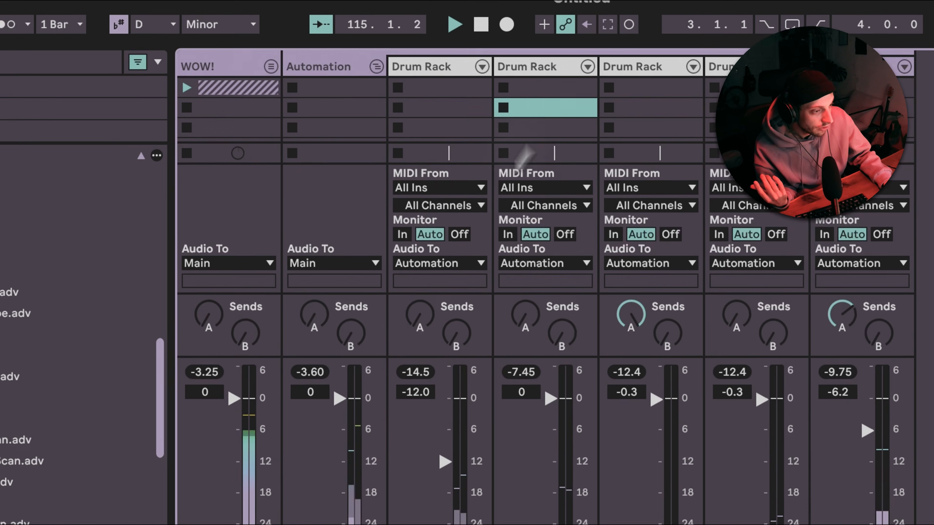
Compare the Sting 2 sequencers and Random devices at the start of the different Drum Rack tracks' chains.
{"action": "scroll", "coordinate": [401, 397], "scroll_direction": "left", "scroll_amount": 10}
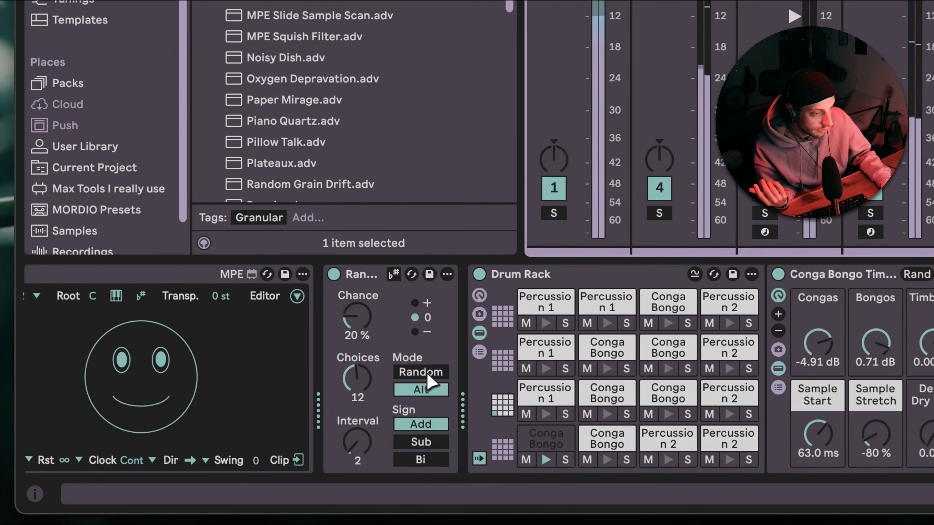
{"action": "scroll", "coordinate": [428, 382], "scroll_direction": "left", "scroll_amount": 5}
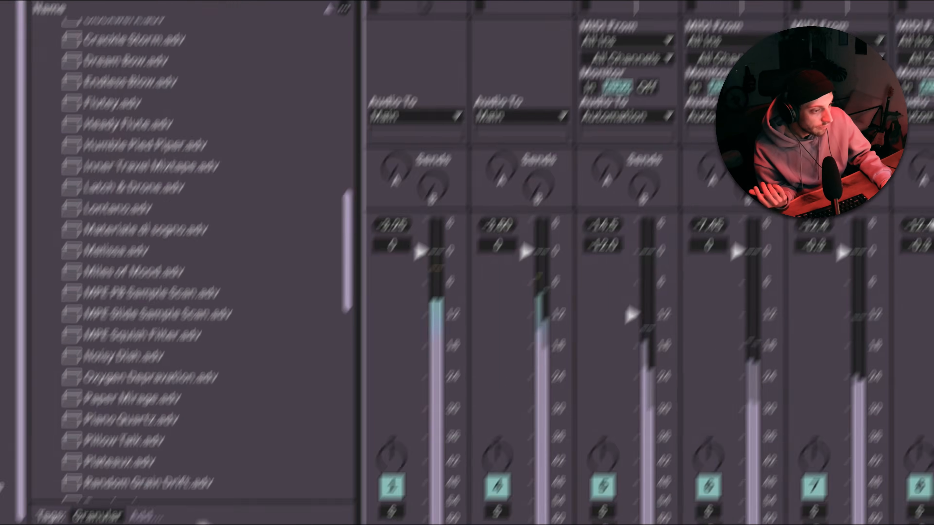
{"action": "scroll", "coordinate": [381, 423], "scroll_direction": "left", "scroll_amount": 5}
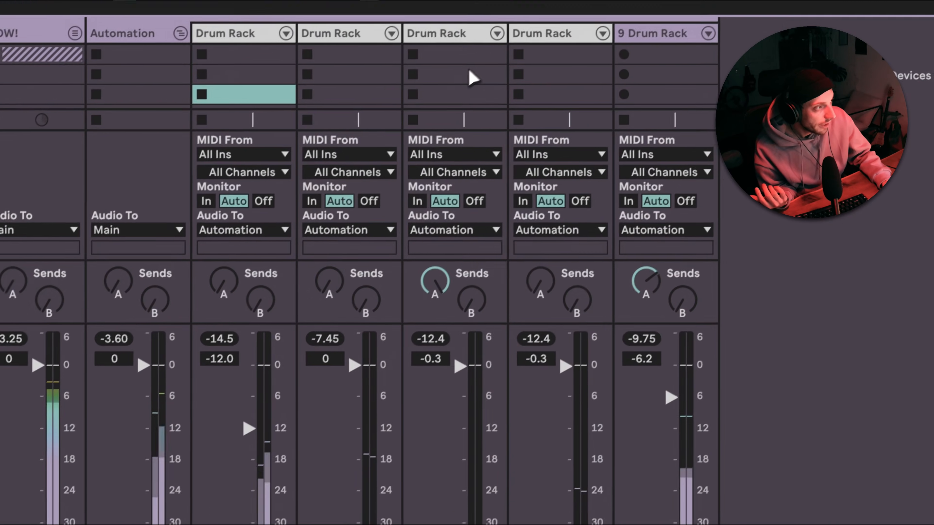
{"action": "left_click", "coordinate": [470, 75]}
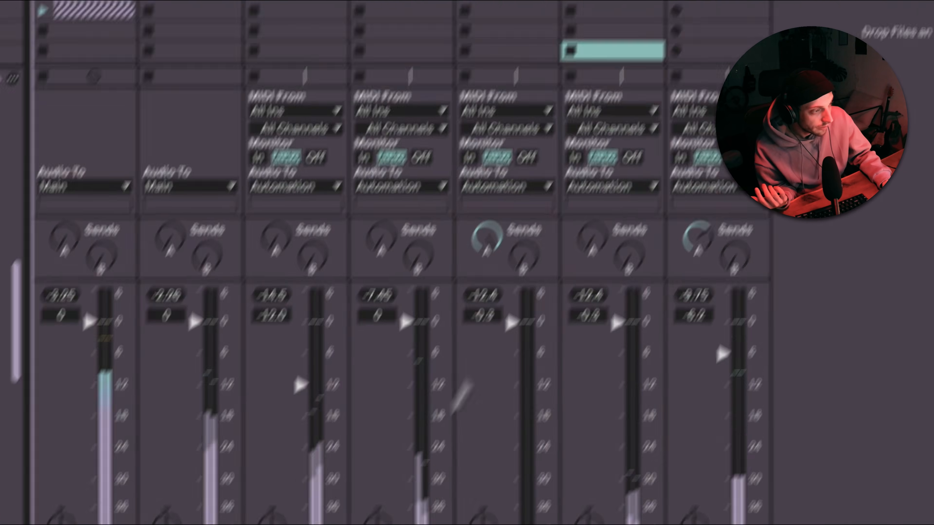
{"action": "scroll", "coordinate": [299, 431], "scroll_direction": "left", "scroll_amount": 8}
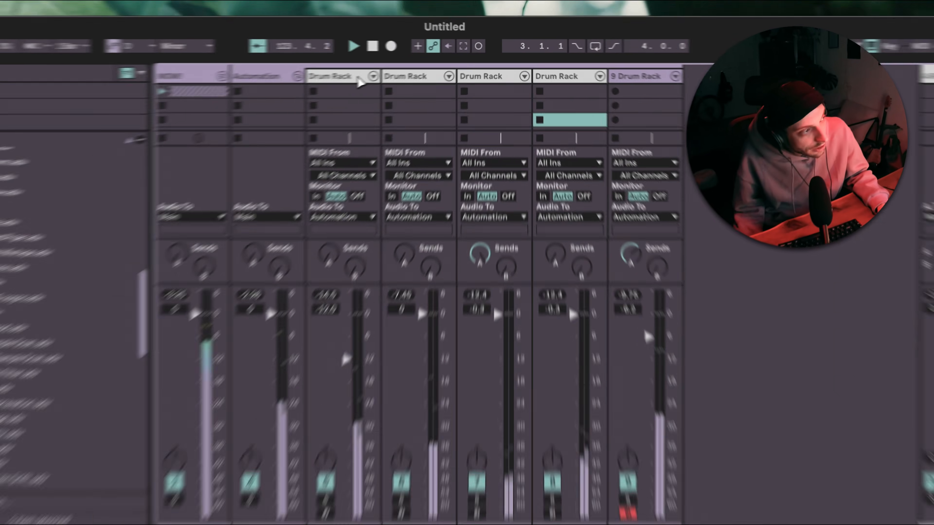
Unfold the first Drum Rack track's pad chains in the mixer, inspect the Percussion and Impulse chains, and fold them again.
{"action": "left_click", "coordinate": [416, 68]}
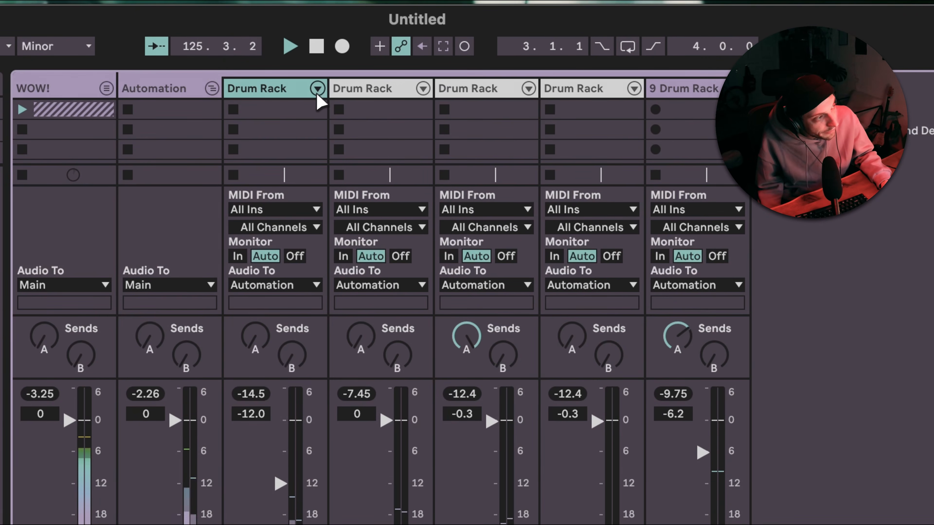
{"action": "left_click", "coordinate": [318, 90]}
{"action": "scroll", "coordinate": [562, 285], "scroll_direction": "right", "scroll_amount": 1}
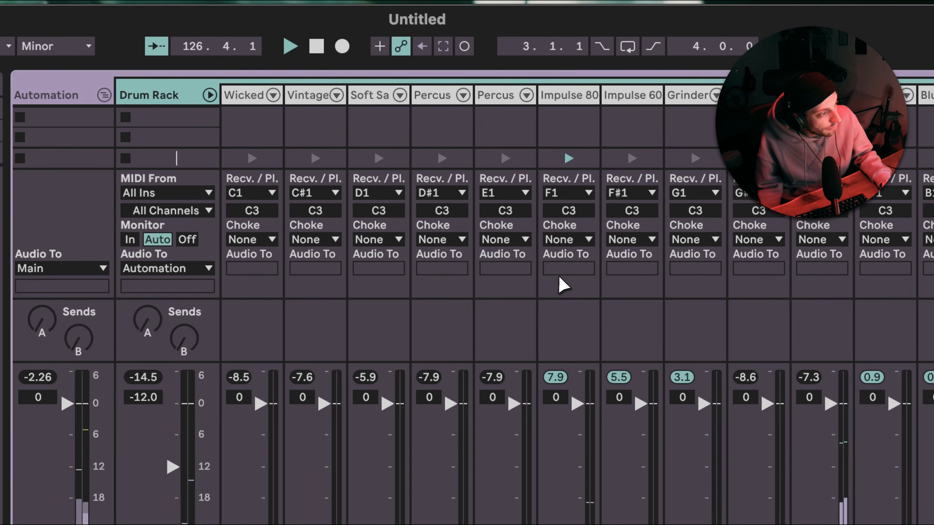
{"action": "left_click", "coordinate": [617, 102]}
{"action": "left_click", "coordinate": [547, 99]}
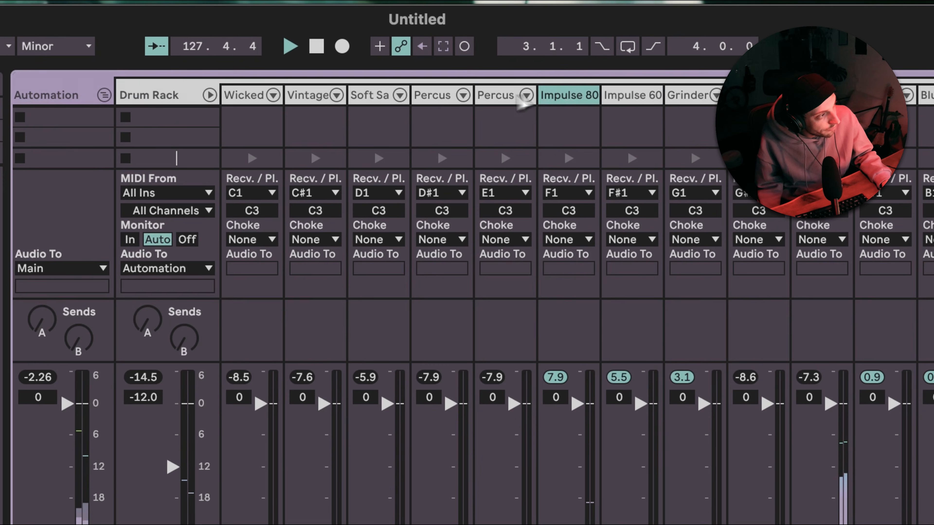
{"action": "left_click", "coordinate": [493, 97]}
{"action": "left_click", "coordinate": [567, 98]}
{"action": "left_click", "coordinate": [629, 98]}
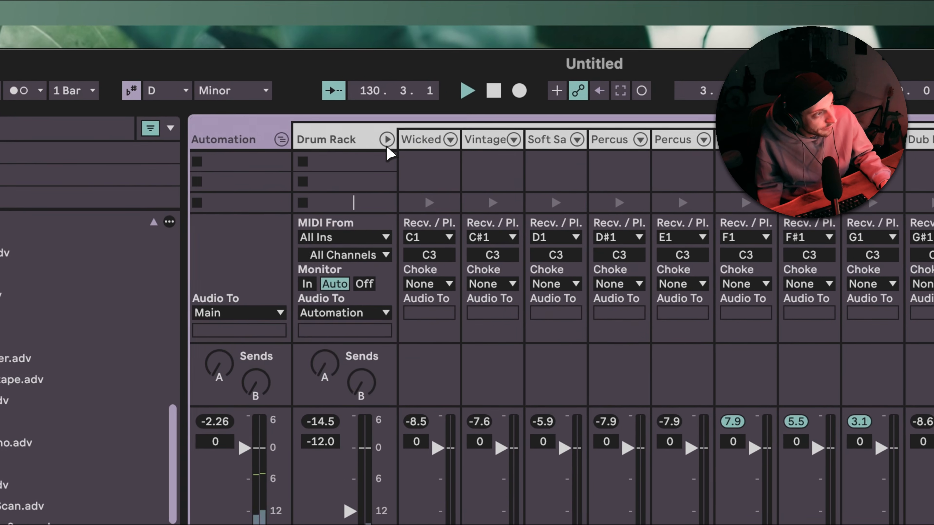
{"action": "left_click", "coordinate": [387, 141]}
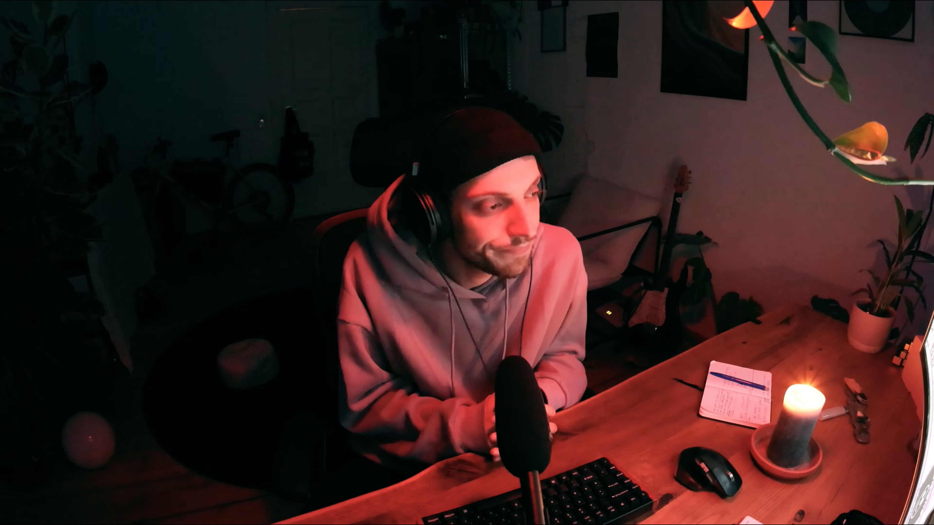
{"action": "key", "text": "space"}
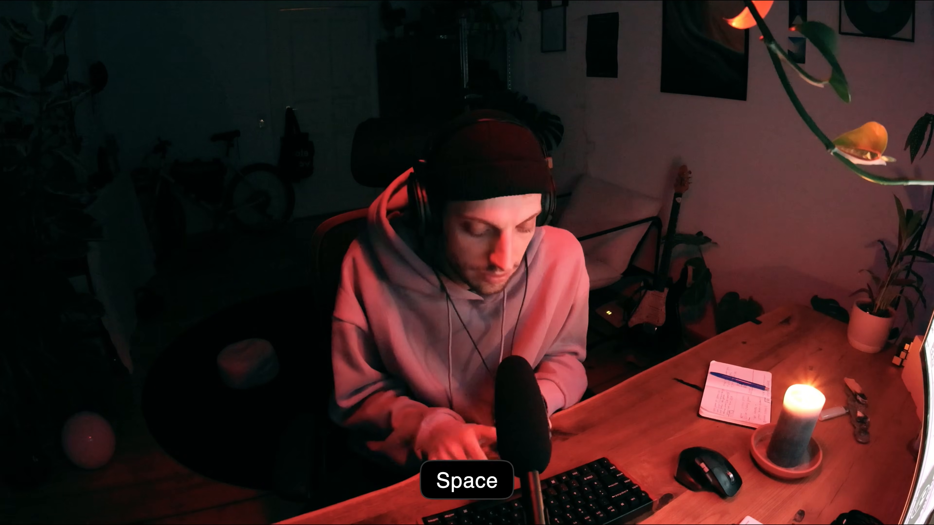